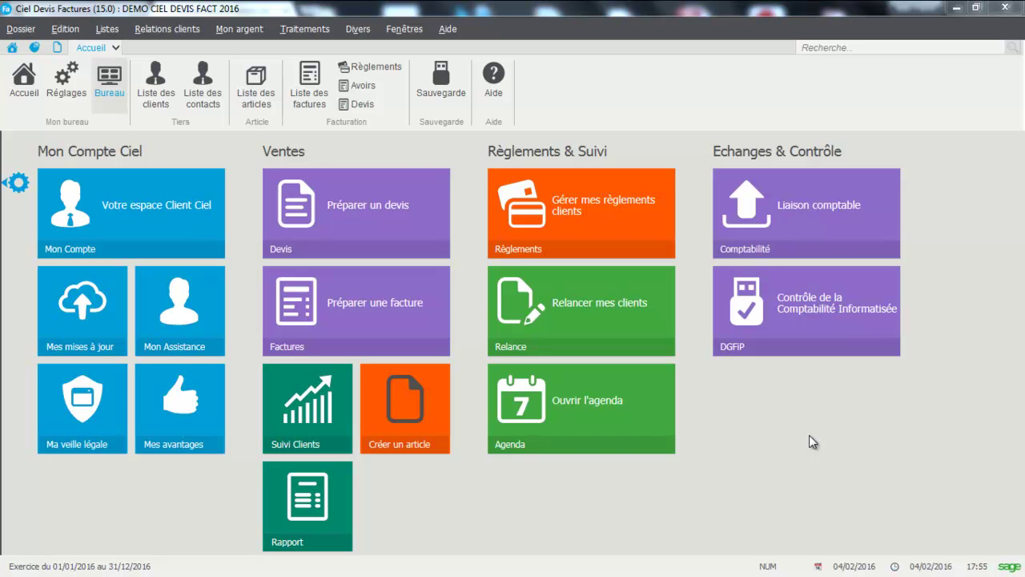
Consult the account of the client listed below Client divers and review its quotes, credit notes, deposit invoices and payments
{"action": "left_click", "coordinate": [157, 31]}
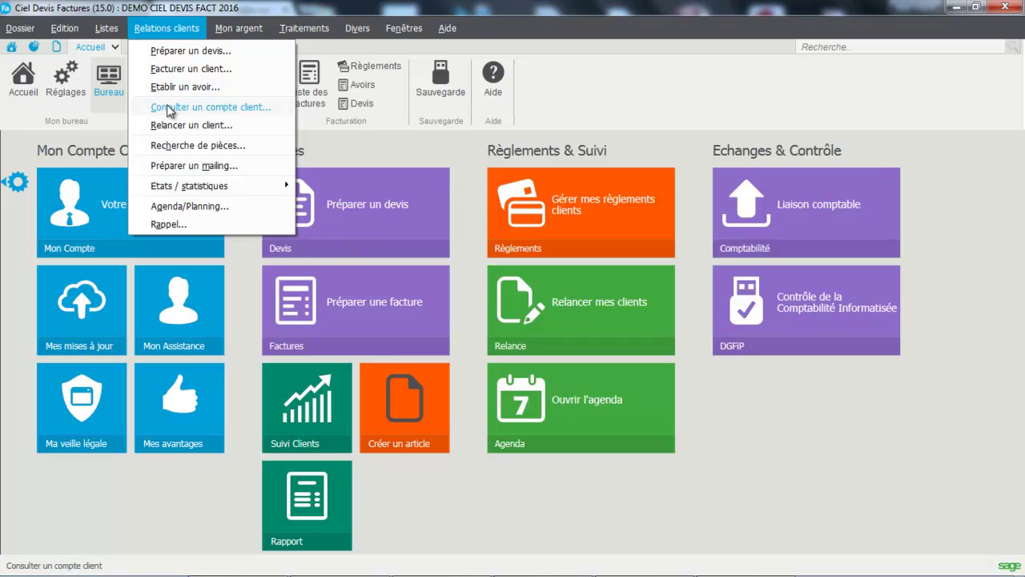
{"action": "left_click", "coordinate": [169, 108]}
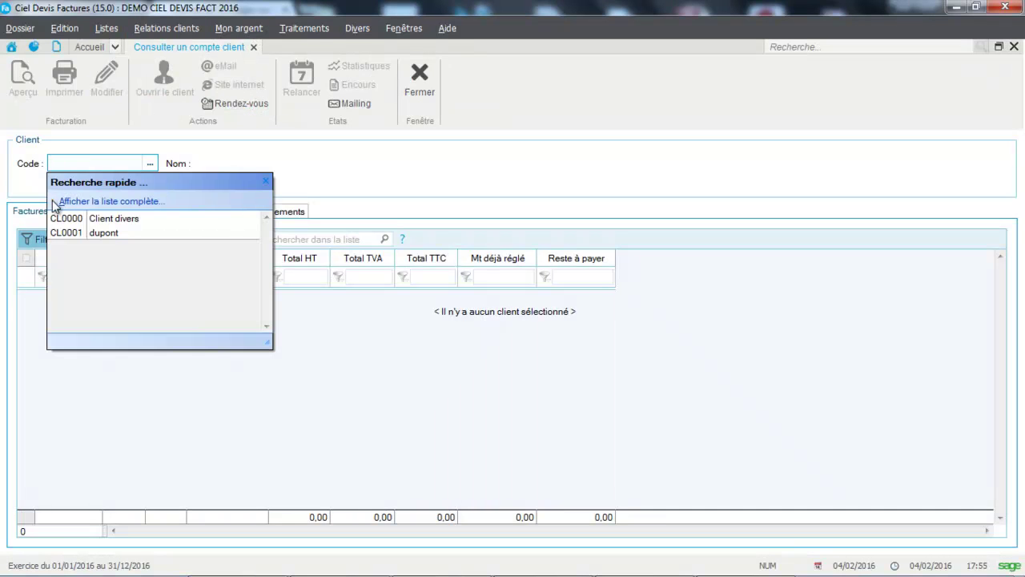
{"action": "left_click", "coordinate": [70, 233]}
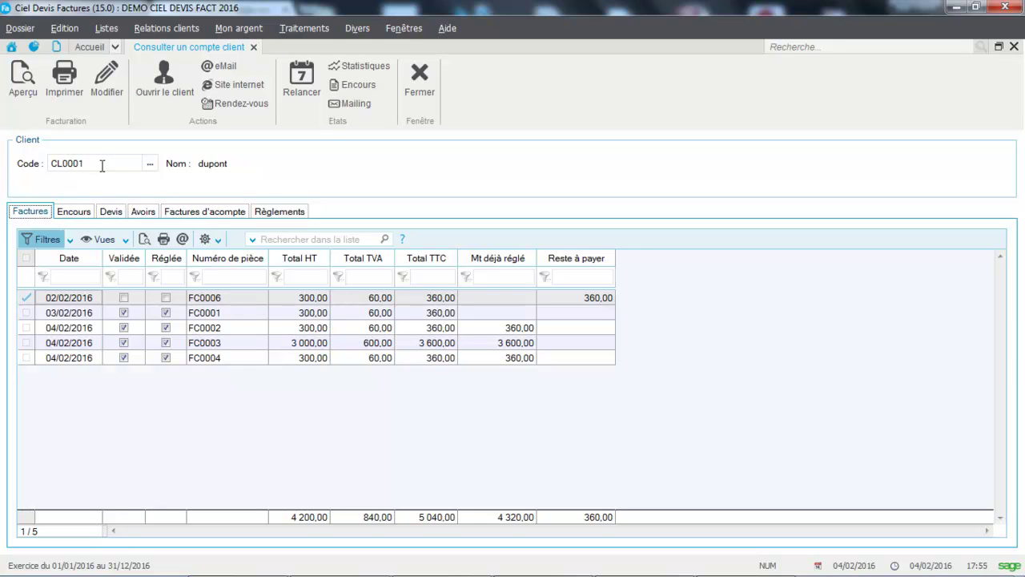
{"action": "left_click", "coordinate": [109, 215]}
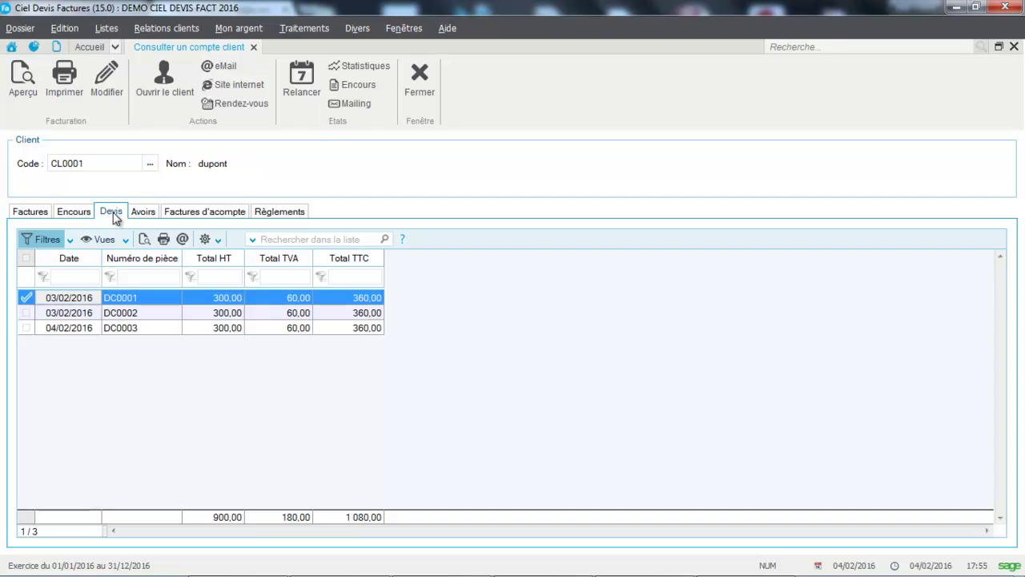
{"action": "left_click", "coordinate": [145, 213]}
{"action": "left_click", "coordinate": [190, 214]}
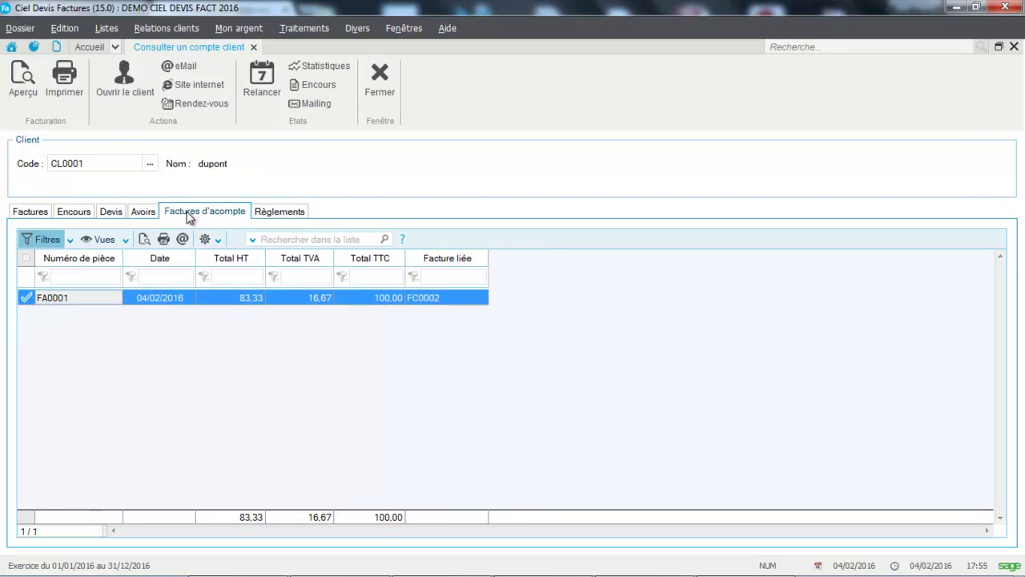
{"action": "left_click", "coordinate": [297, 214]}
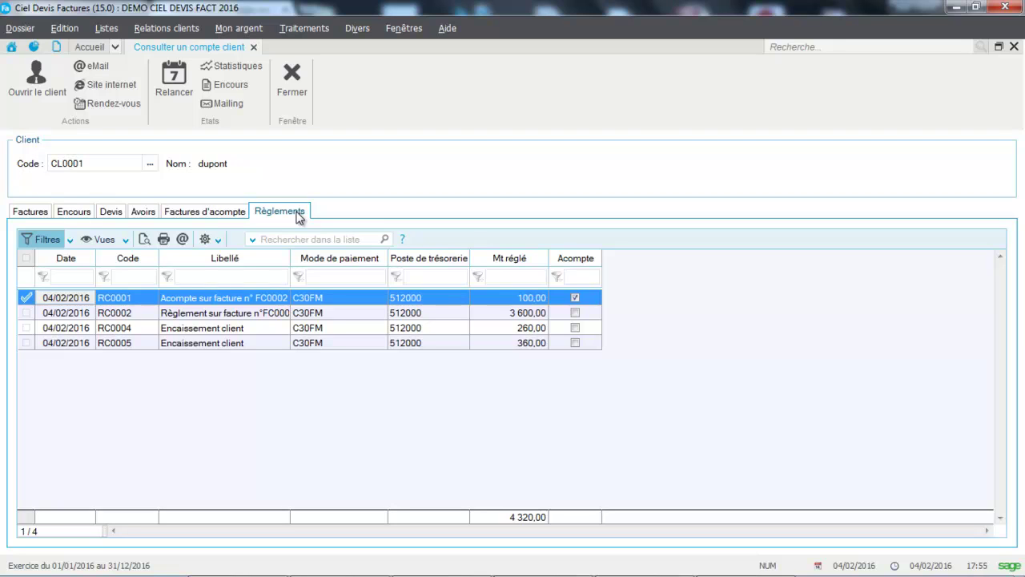
{"action": "left_click", "coordinate": [182, 30]}
{"action": "left_click", "coordinate": [185, 107]}
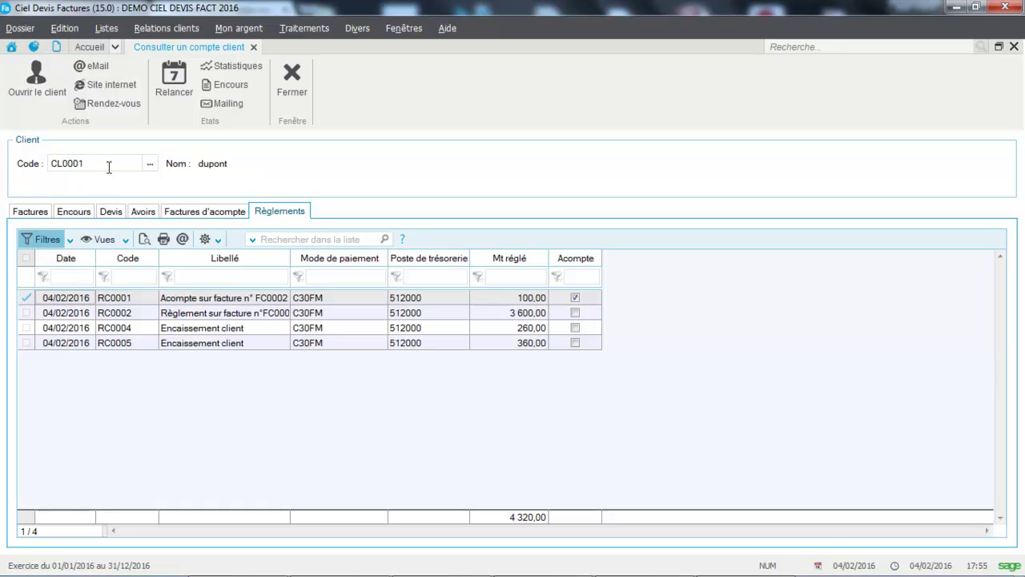
View the new appointment form and the document statistics report for this client, closing each without saving or printing
{"action": "left_click", "coordinate": [119, 107]}
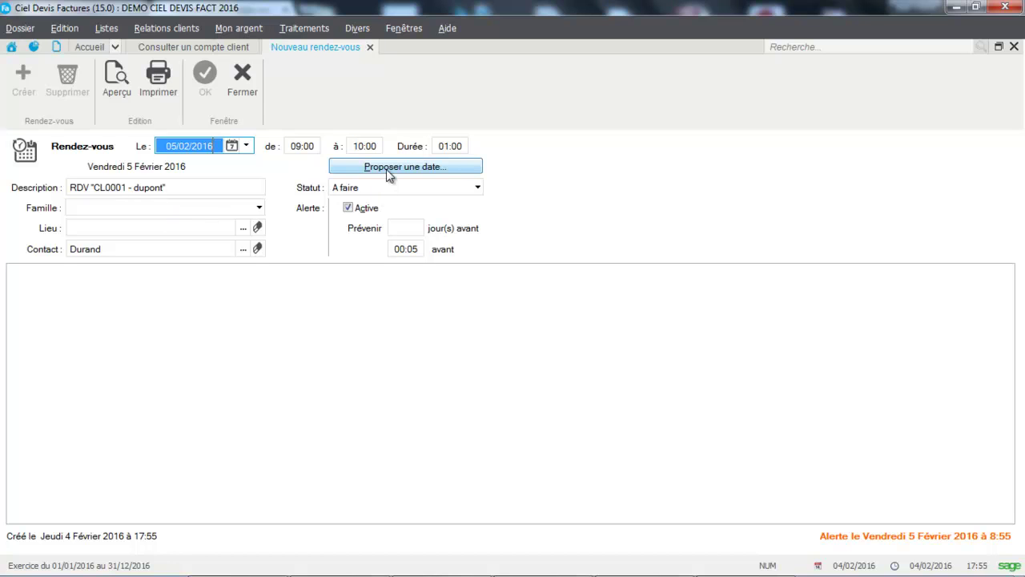
{"action": "left_click", "coordinate": [248, 77]}
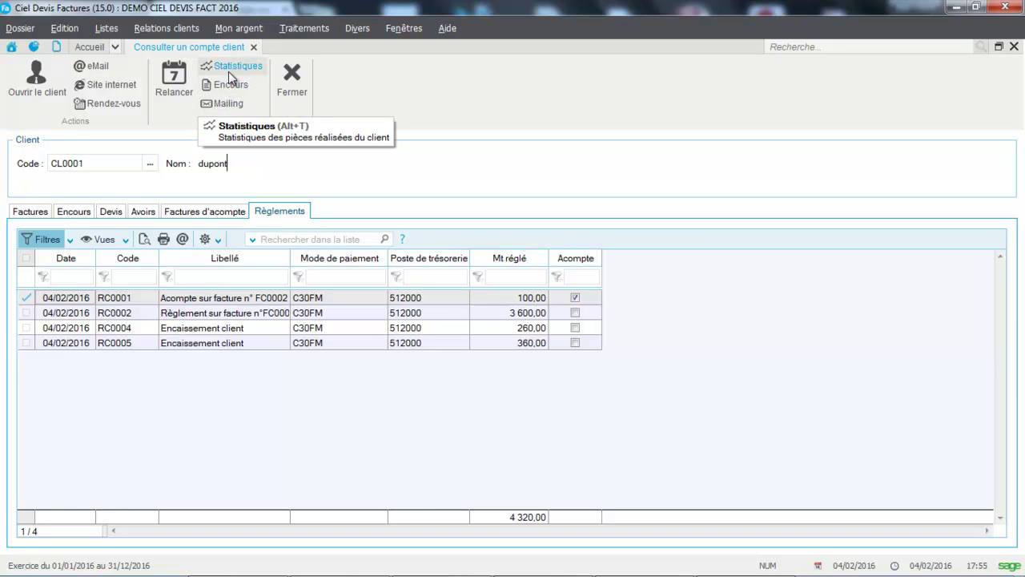
{"action": "left_click", "coordinate": [229, 71]}
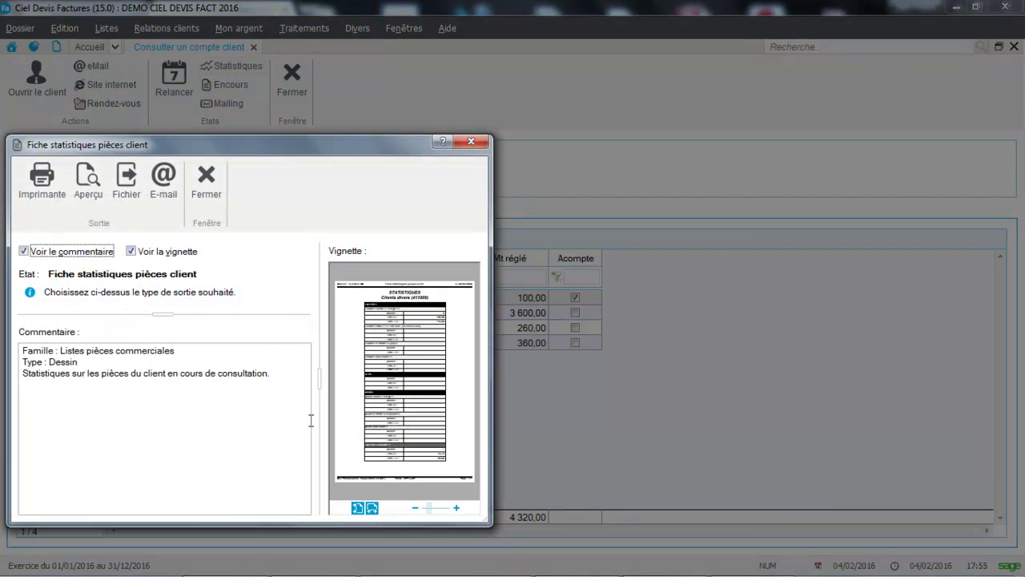
{"action": "left_click", "coordinate": [212, 192]}
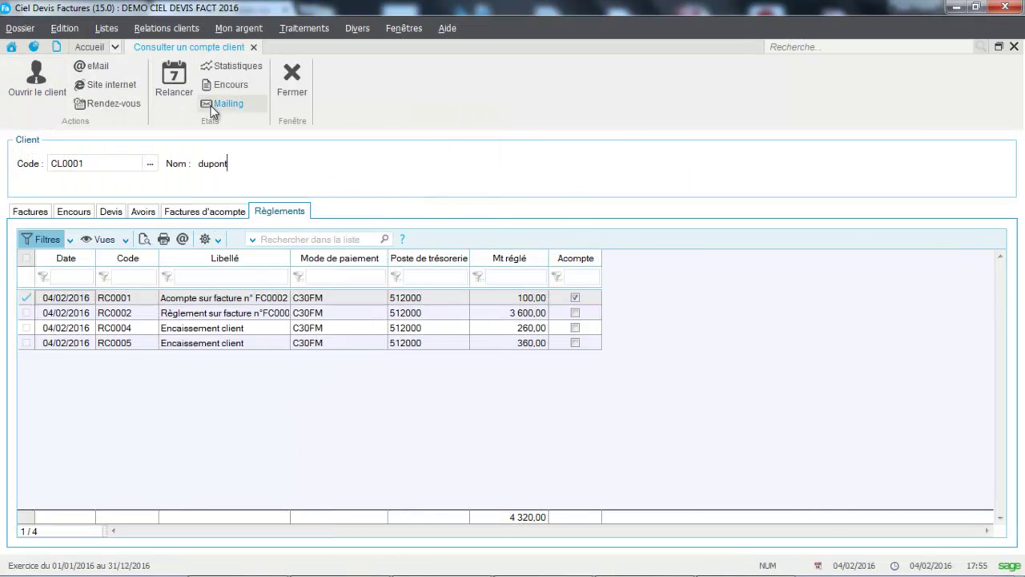
View the client's record, and close both the record and the account consultation
{"action": "left_click", "coordinate": [28, 83]}
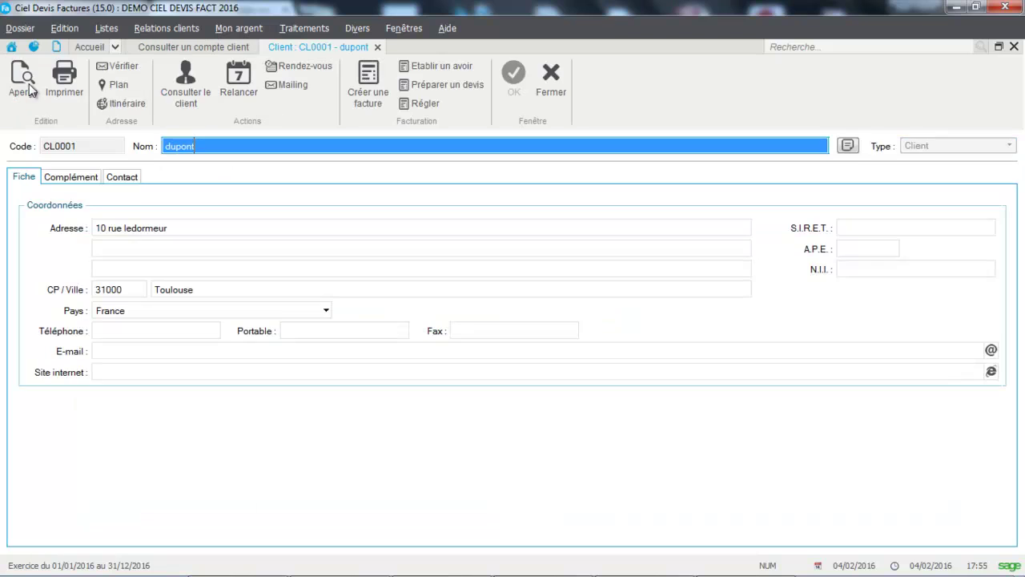
{"action": "left_click", "coordinate": [559, 93]}
{"action": "left_click", "coordinate": [293, 76]}
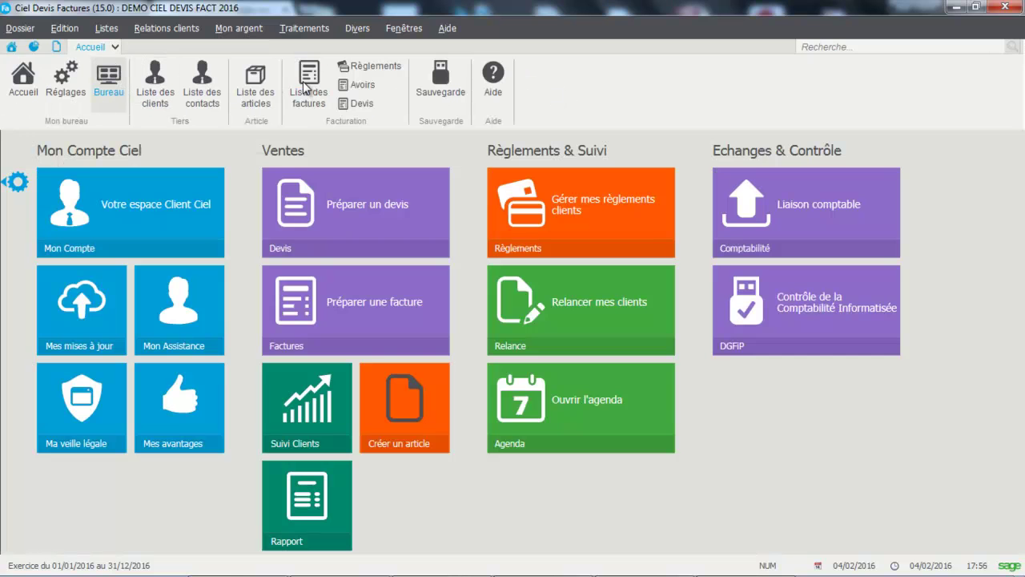
Preview the 1ère relance reminder letters for all clients, covering both validated and non-validated documents due by 04/02/2016
{"action": "left_click", "coordinate": [178, 31]}
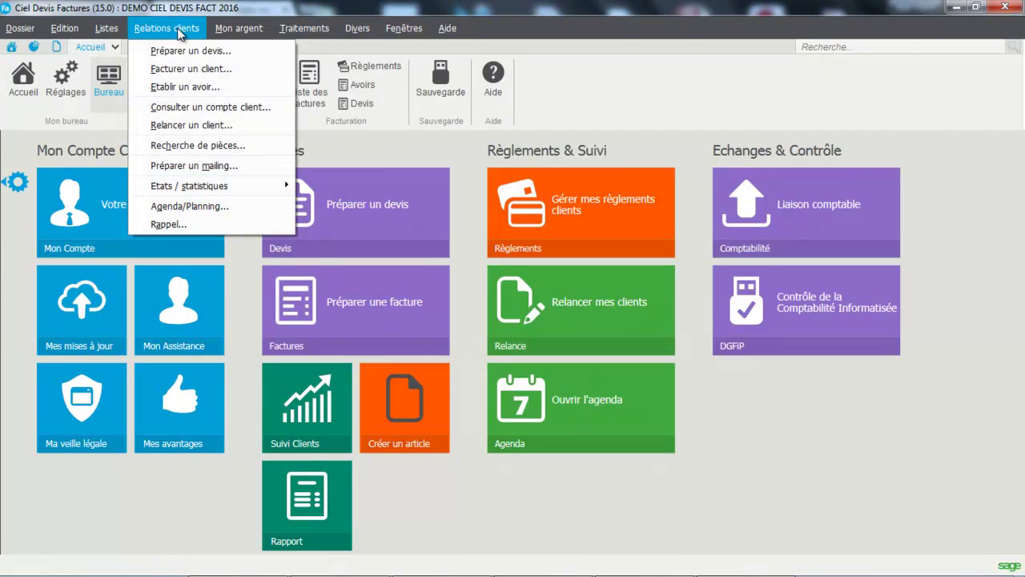
{"action": "left_click", "coordinate": [173, 125]}
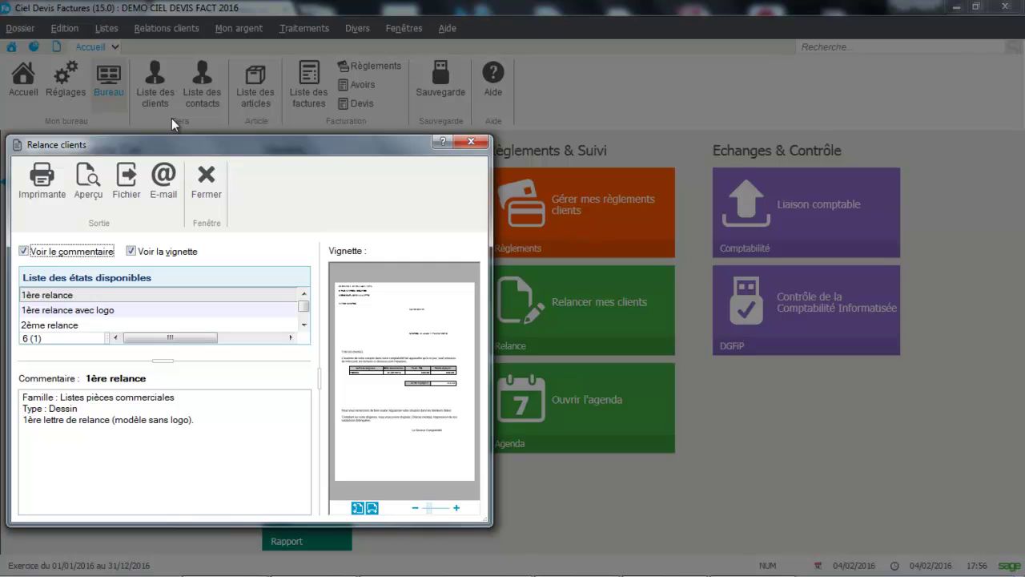
{"action": "left_click", "coordinate": [38, 298]}
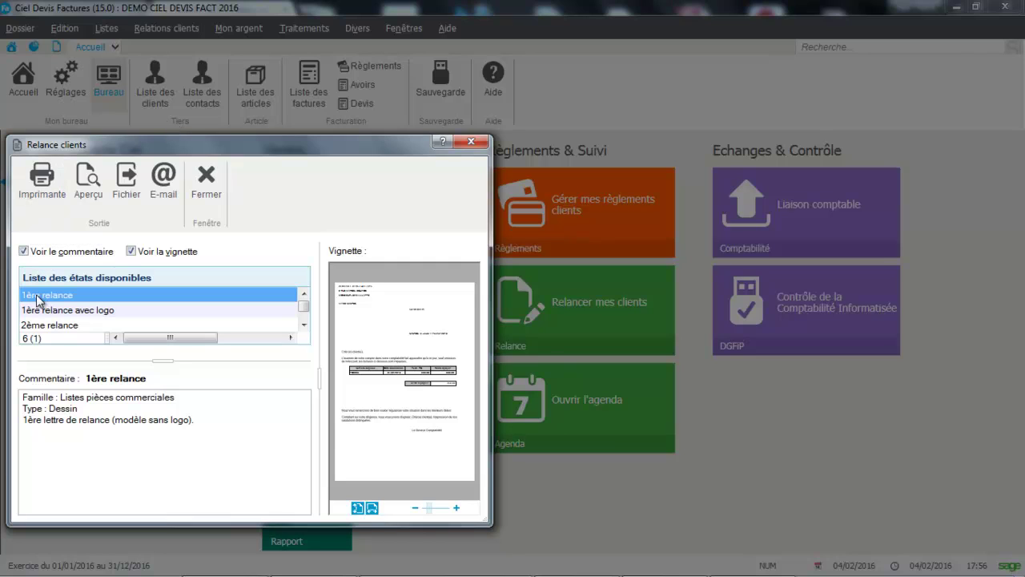
{"action": "left_click", "coordinate": [91, 189]}
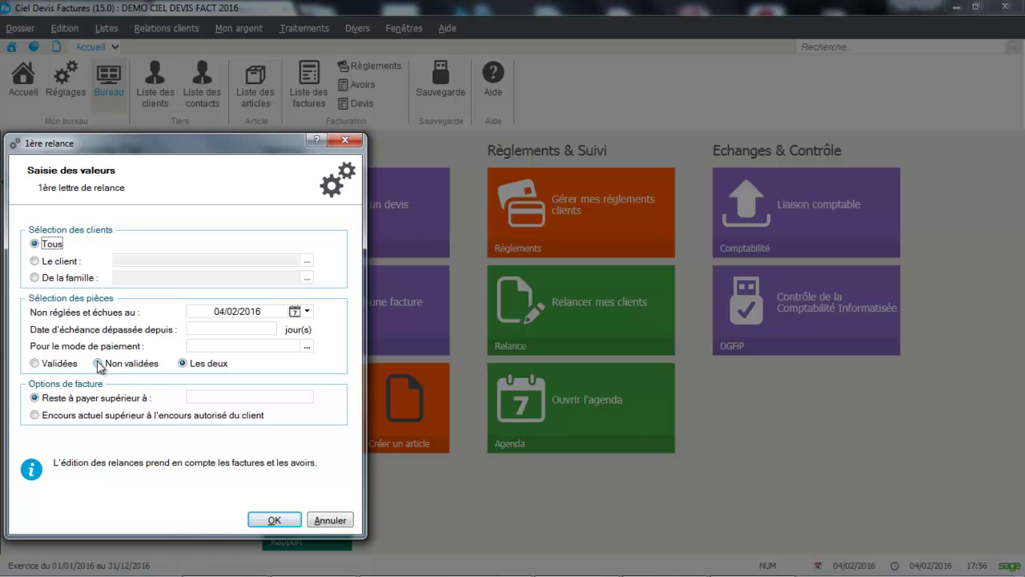
{"action": "left_click", "coordinate": [274, 520]}
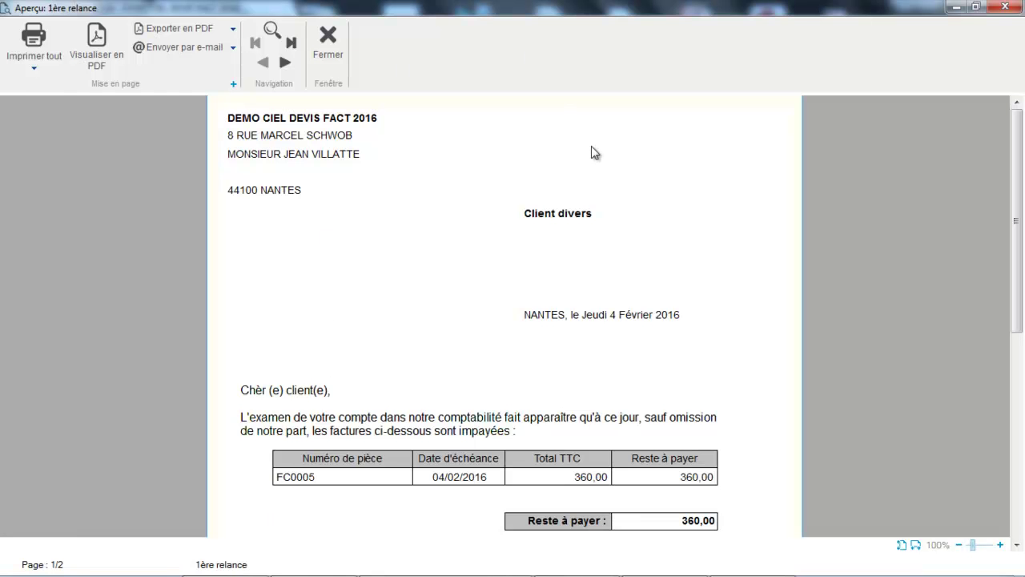
Read through both pages of the reminder letter preview and close it
{"action": "left_click_drag", "start_coordinate": [1019, 216], "coordinate": [1020, 313]}
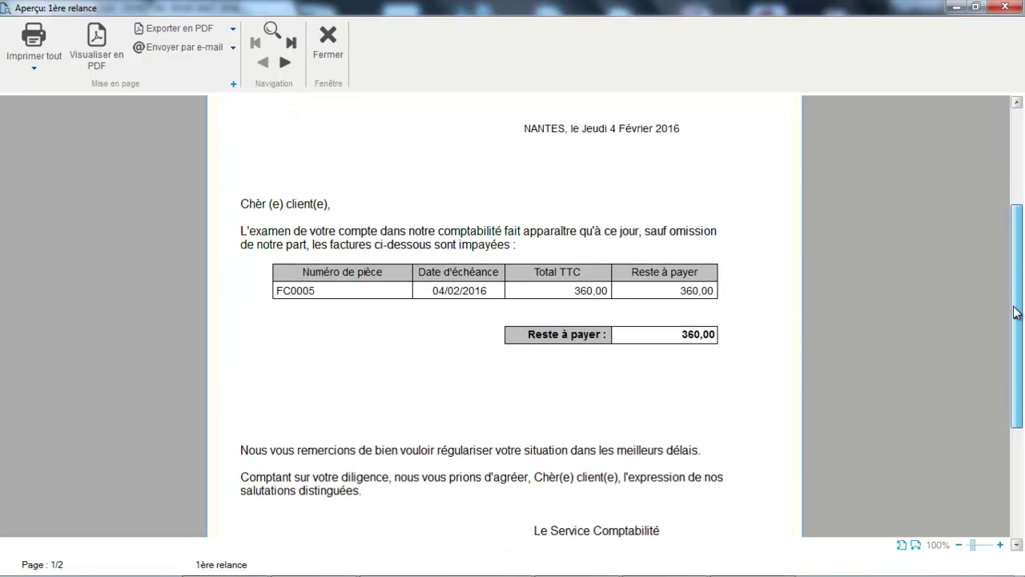
{"action": "left_click", "coordinate": [285, 63]}
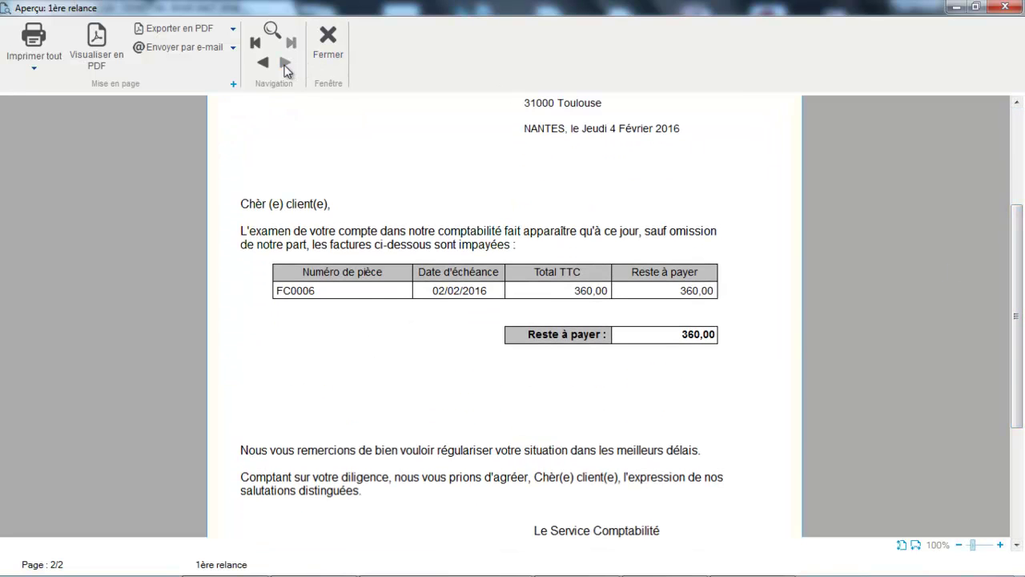
{"action": "left_click_drag", "start_coordinate": [1022, 331], "coordinate": [1022, 237]}
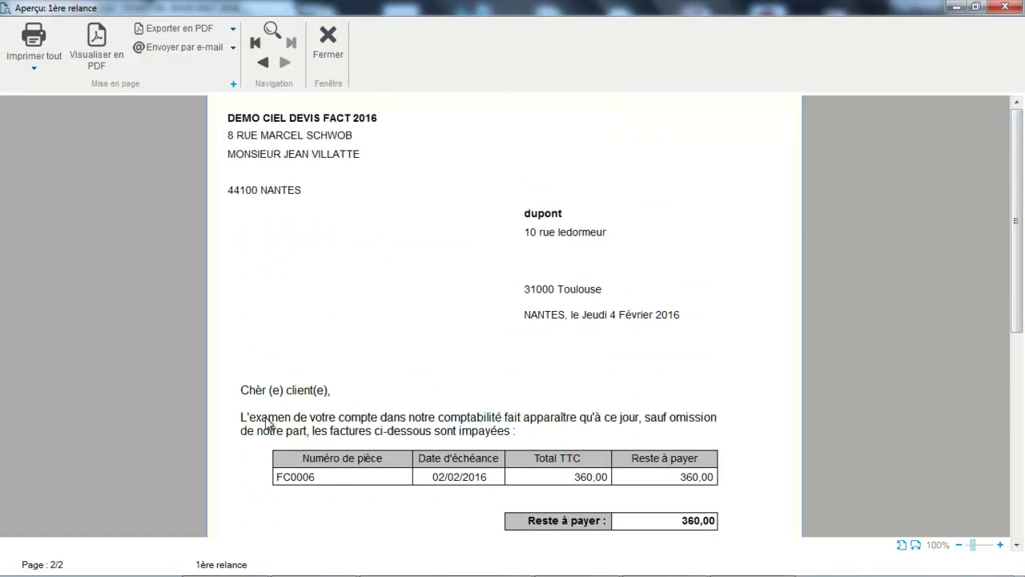
{"action": "left_click", "coordinate": [329, 51]}
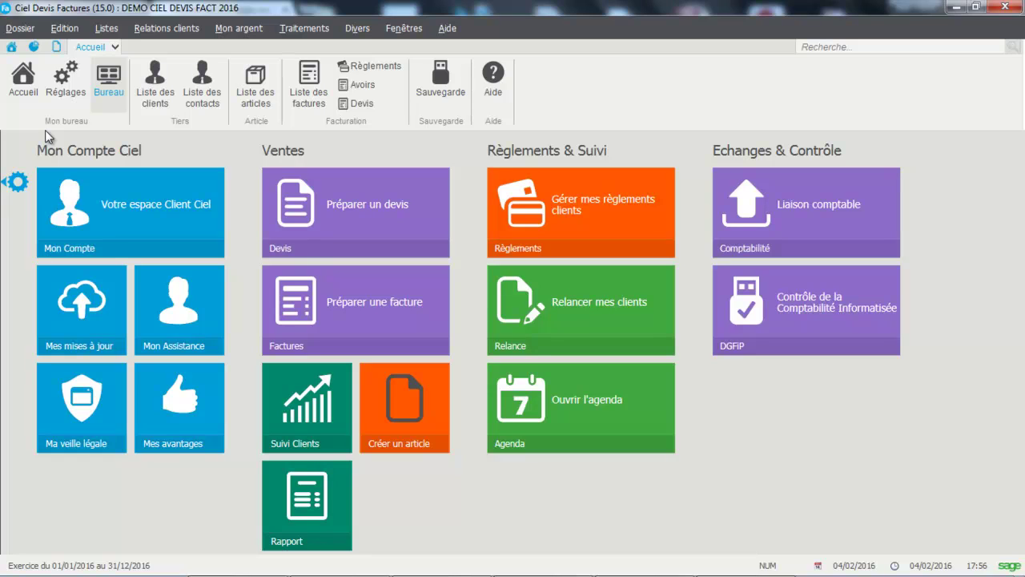
Search all clients' documents for invoices and credit notes, and close the search
{"action": "left_click", "coordinate": [165, 32]}
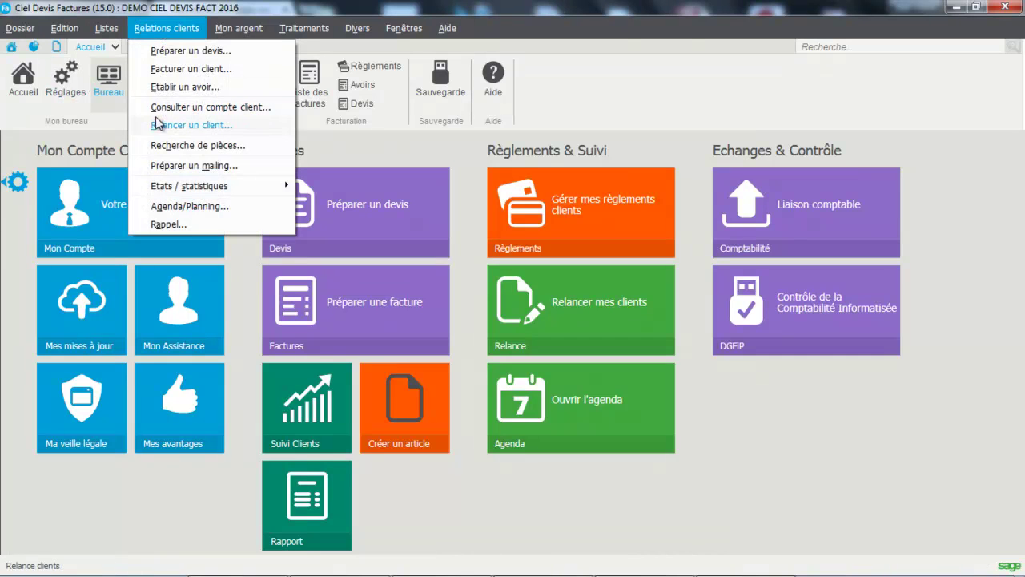
{"action": "left_click", "coordinate": [160, 146]}
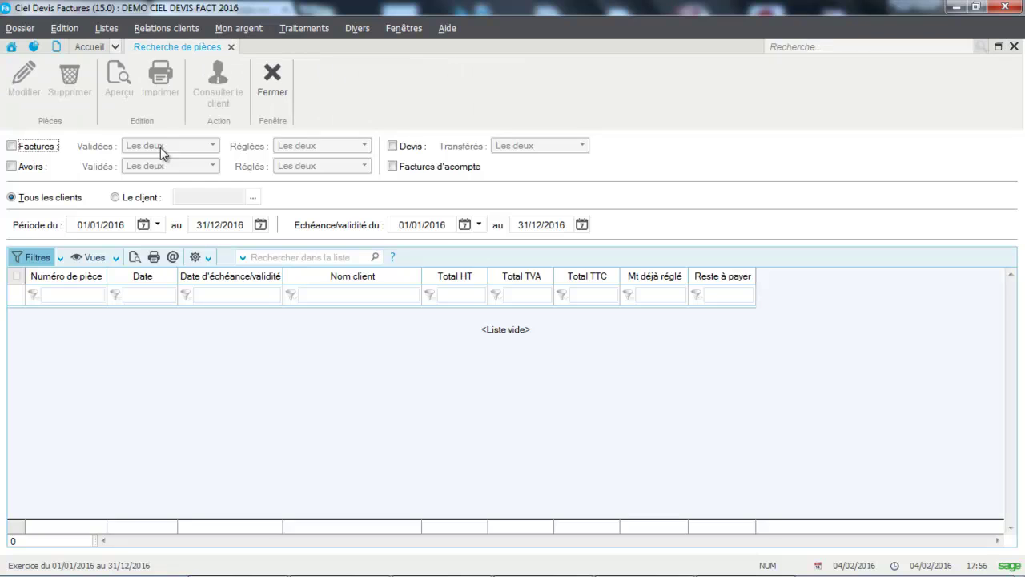
{"action": "left_click", "coordinate": [30, 169]}
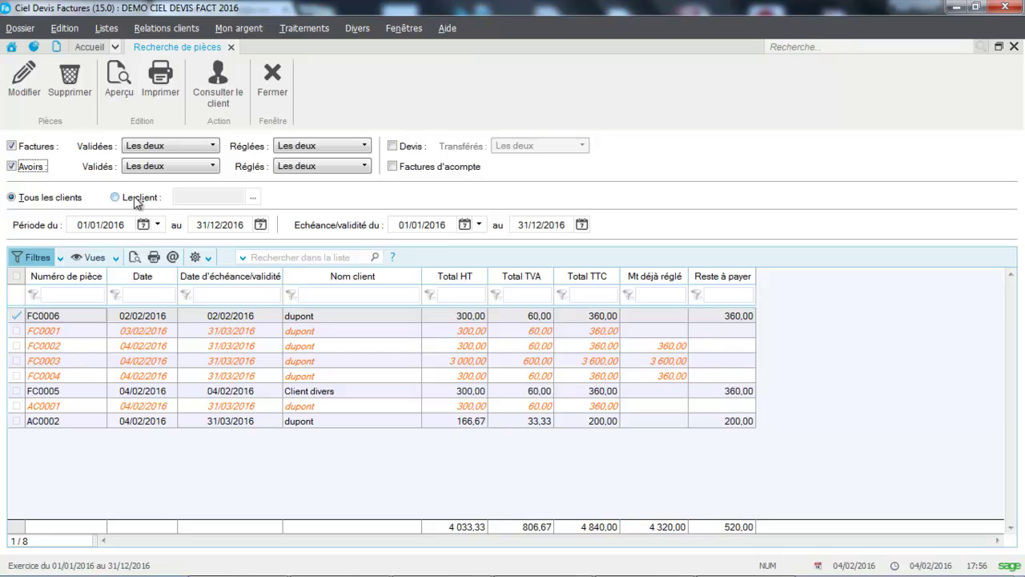
{"action": "left_click", "coordinate": [273, 80]}
Examine the list of reports available in the detailed quote and invoice statistics
{"action": "left_click", "coordinate": [167, 26]}
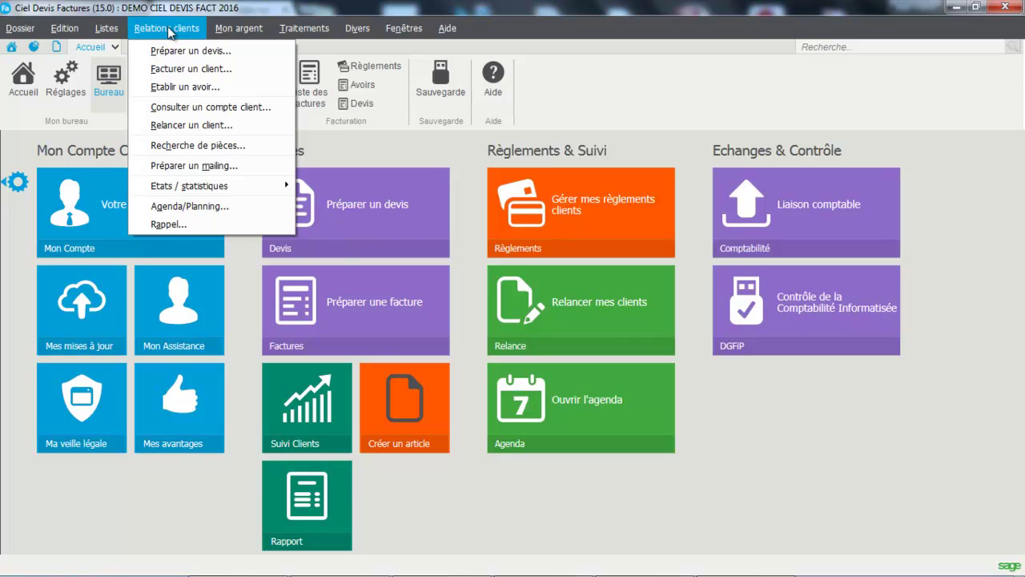
{"action": "mouse_move", "coordinate": [163, 192]}
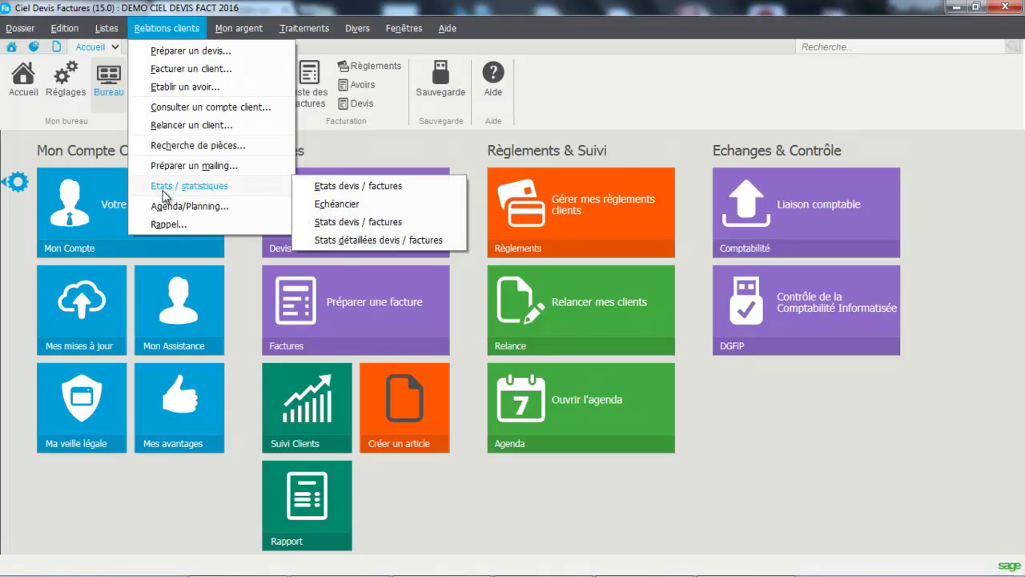
{"action": "left_click", "coordinate": [354, 237]}
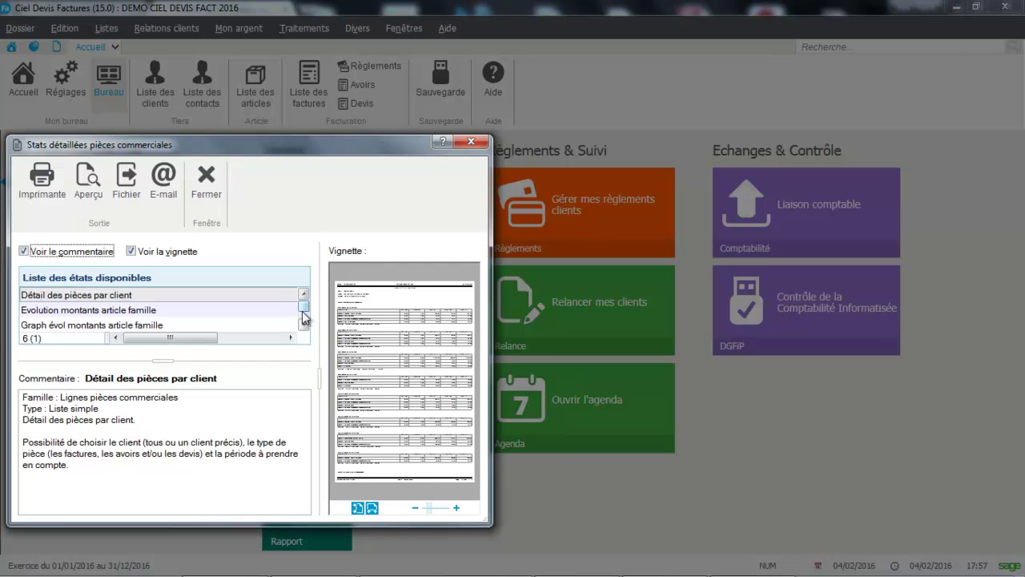
{"action": "left_click", "coordinate": [303, 324]}
{"action": "left_click", "coordinate": [304, 324]}
{"action": "left_click", "coordinate": [304, 324]}
{"action": "left_click", "coordinate": [304, 325]}
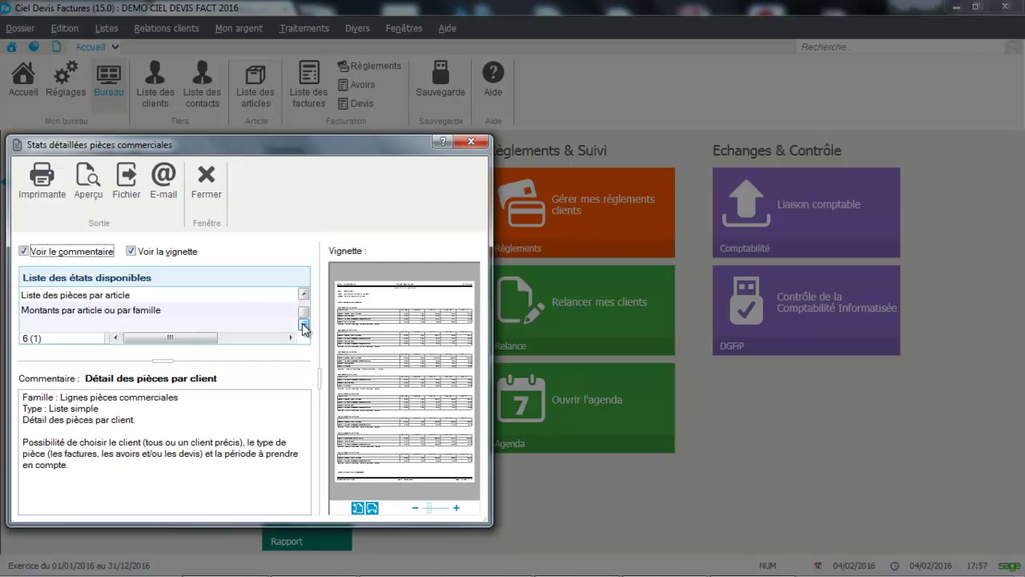
{"action": "left_click_drag", "start_coordinate": [303, 314], "coordinate": [305, 306]}
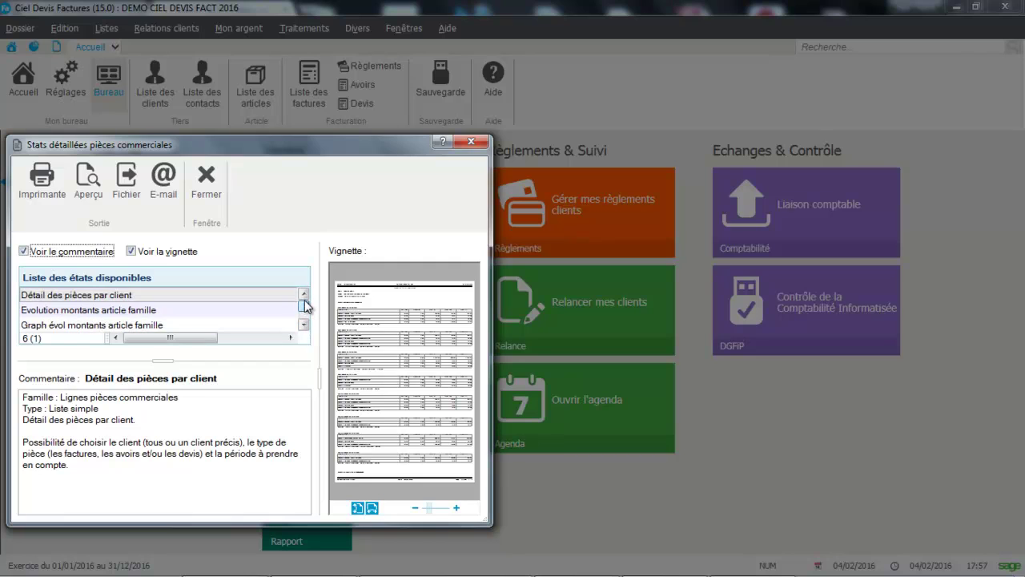
Preview the Evolution montants article famille report for all articles, TTC amounts sorted by article from 01/01/2016 to 31/12/2016, and close it
{"action": "left_click", "coordinate": [184, 312]}
{"action": "left_click", "coordinate": [93, 194]}
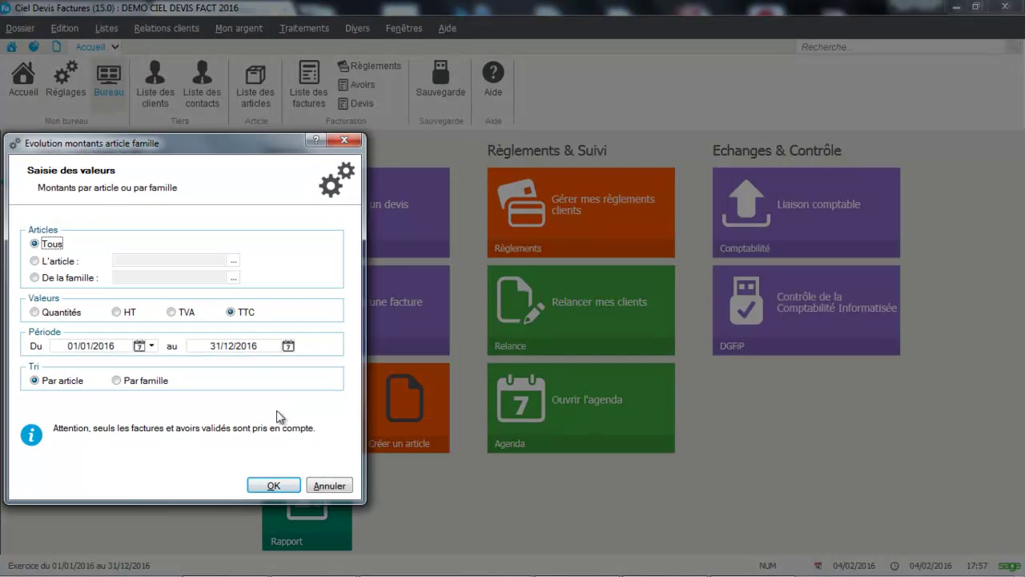
{"action": "left_click", "coordinate": [271, 485]}
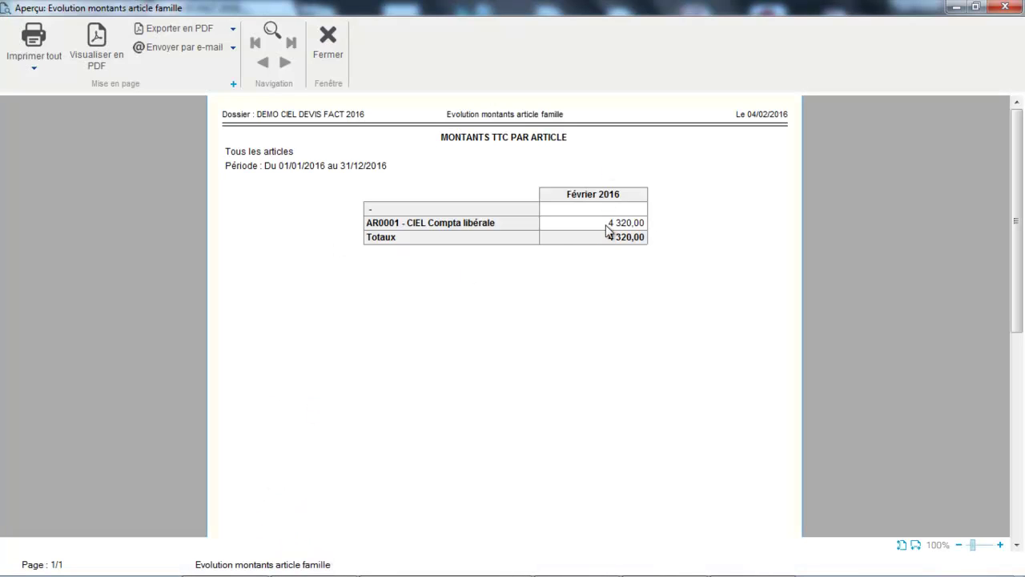
{"action": "left_click", "coordinate": [332, 76]}
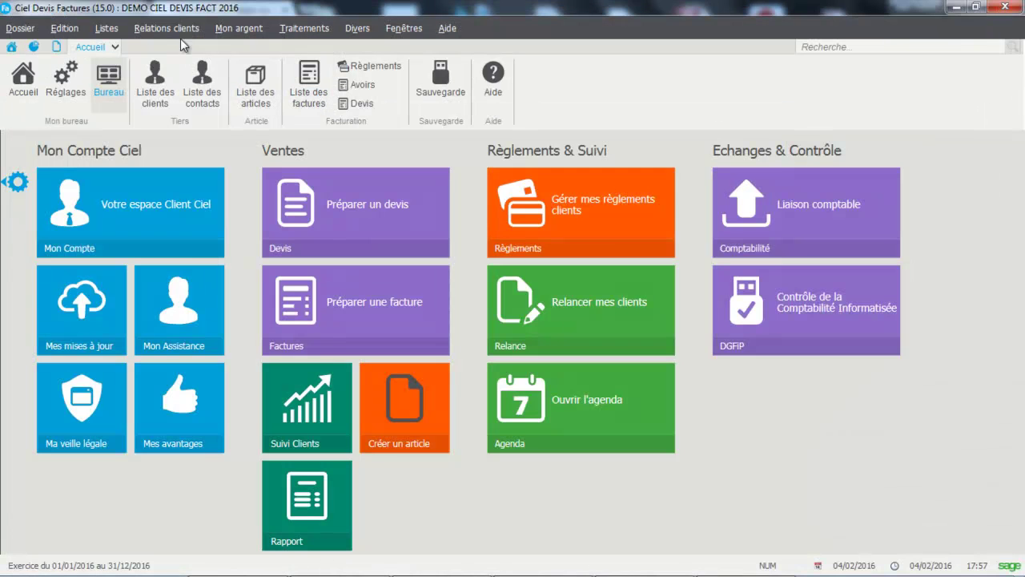
View the agenda by month and its new appointment form, closing both without creating an appointment
{"action": "left_click", "coordinate": [181, 31]}
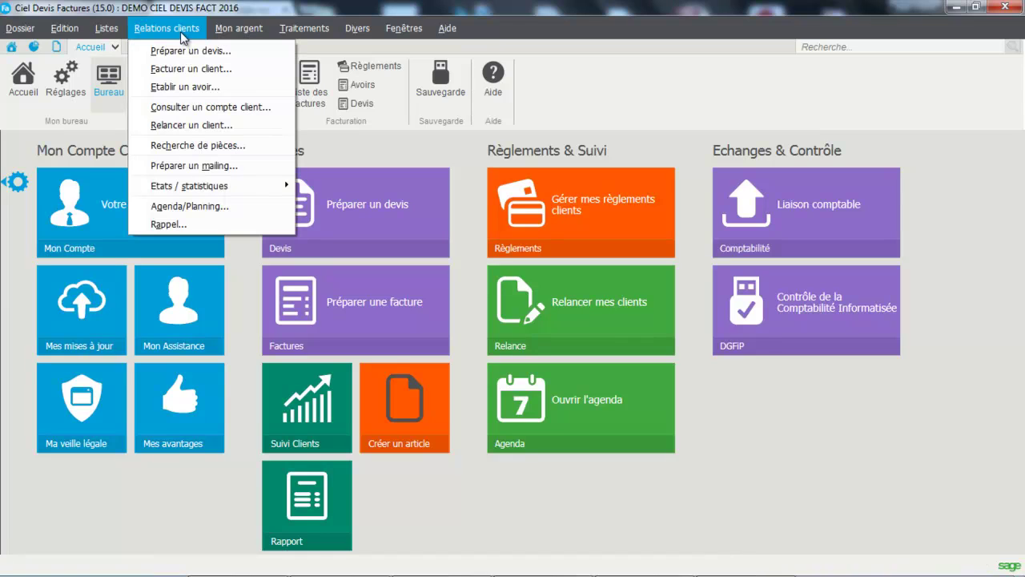
{"action": "left_click", "coordinate": [170, 205]}
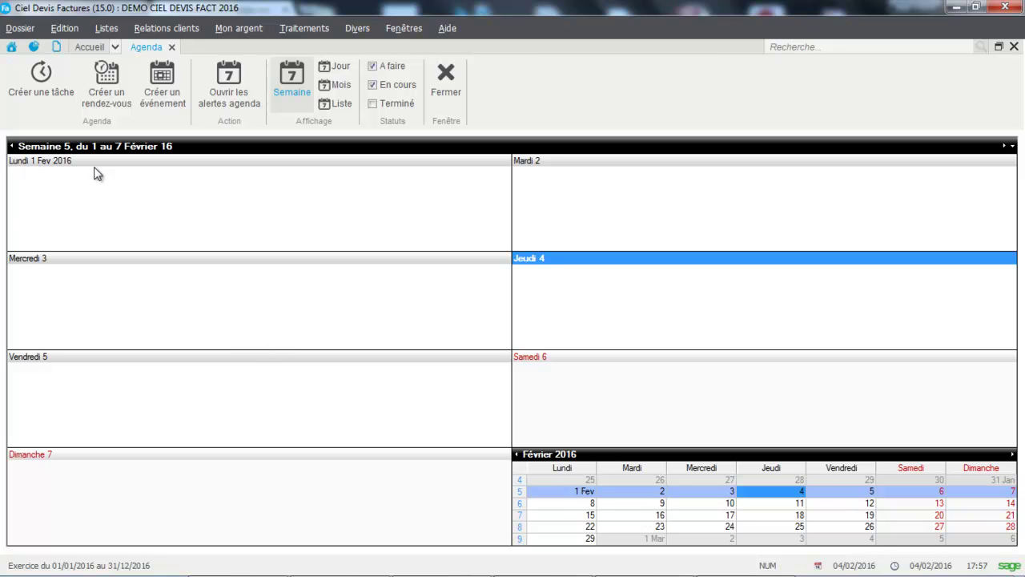
{"action": "left_click", "coordinate": [342, 86]}
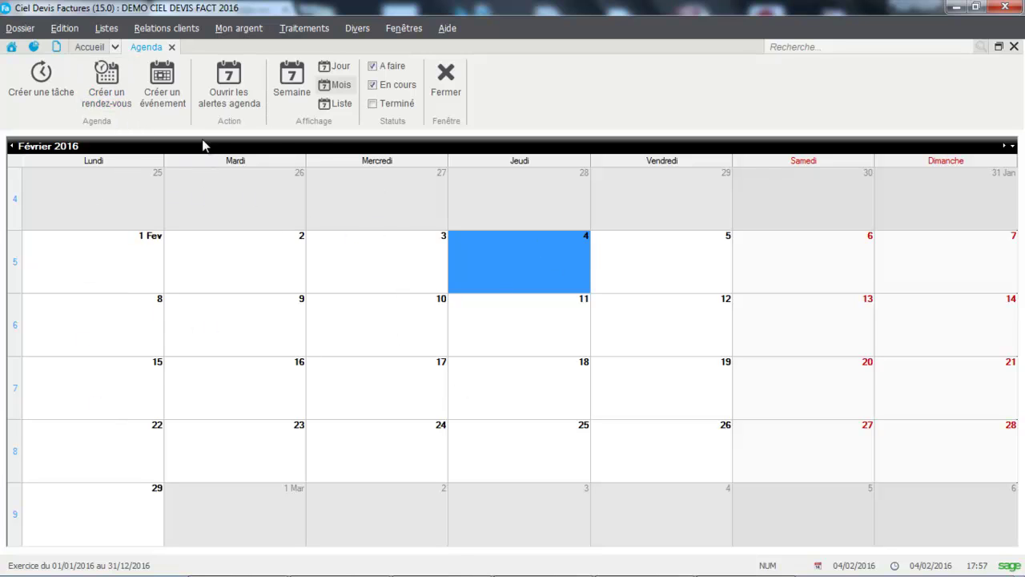
{"action": "left_click", "coordinate": [102, 98]}
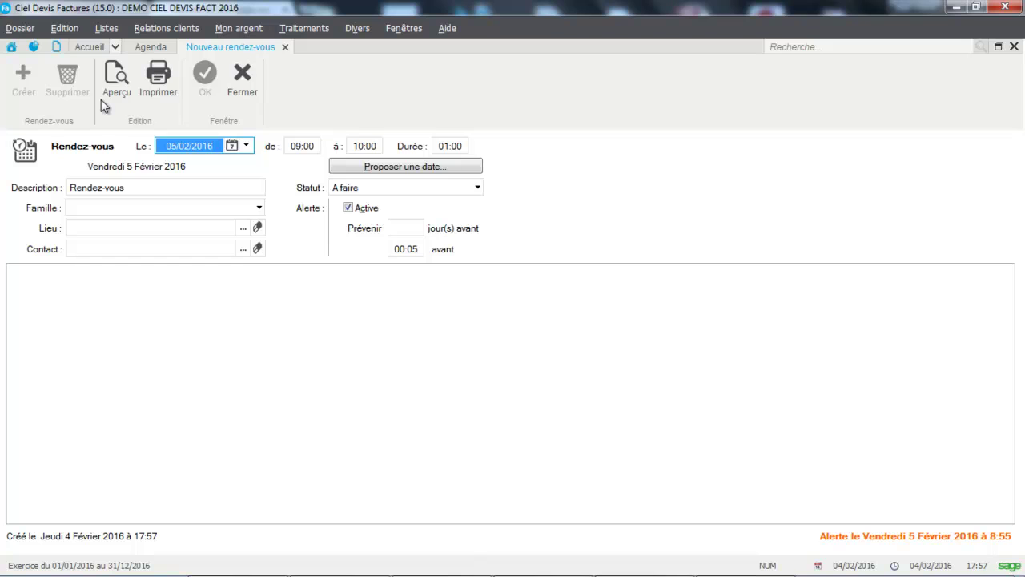
{"action": "left_click", "coordinate": [246, 88]}
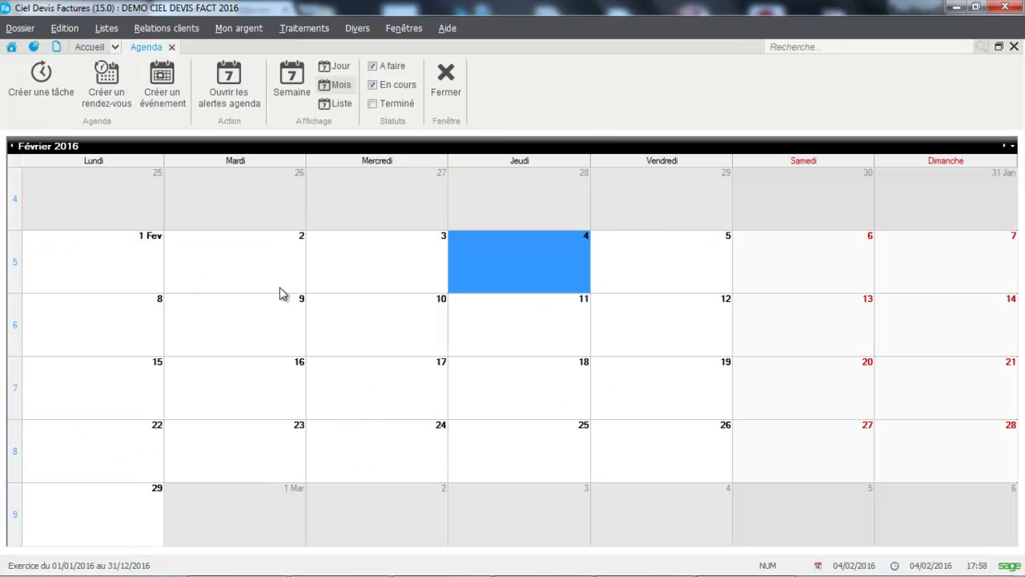
{"action": "left_click", "coordinate": [445, 87]}
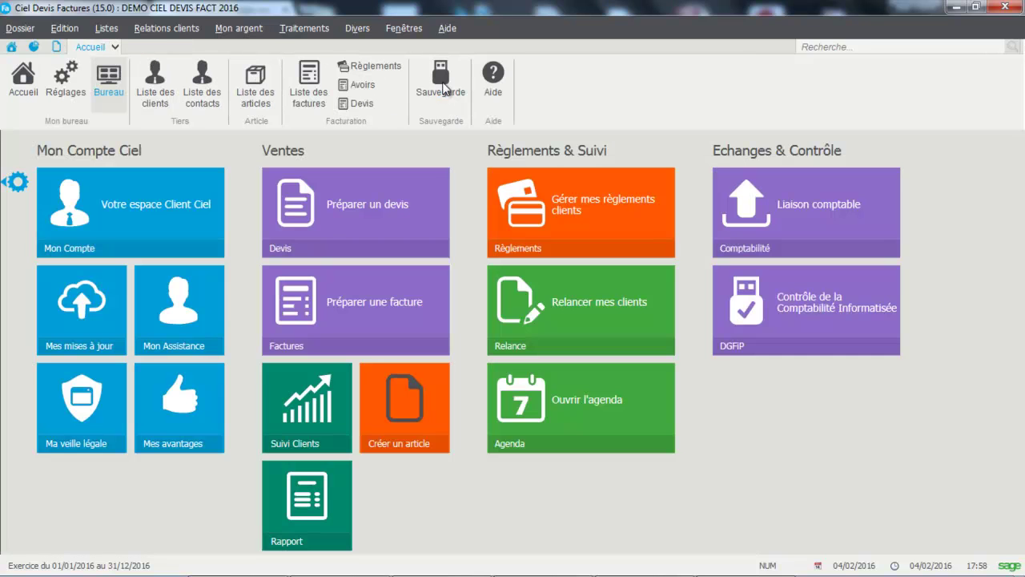
Display the available client relations commands
{"action": "left_click", "coordinate": [147, 30]}
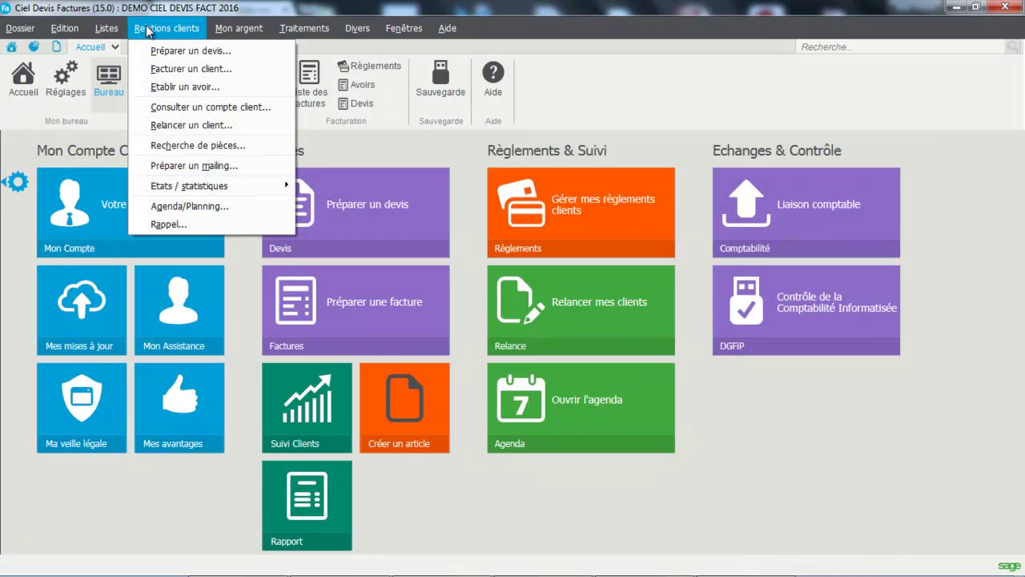